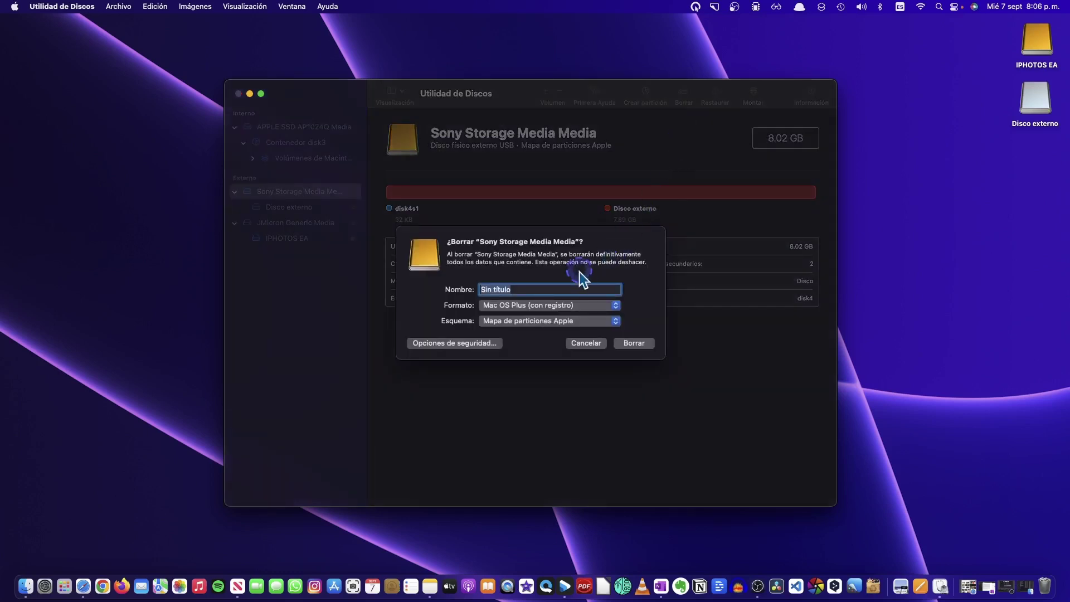
Erase the Sony Storage Media drive with the name Libreria fotos, format Mac OS Plus (con registro), and close the disk utility.
{"action": "type", "text": "Libreria fotos"}
{"action": "left_click", "coordinate": [630, 343]}
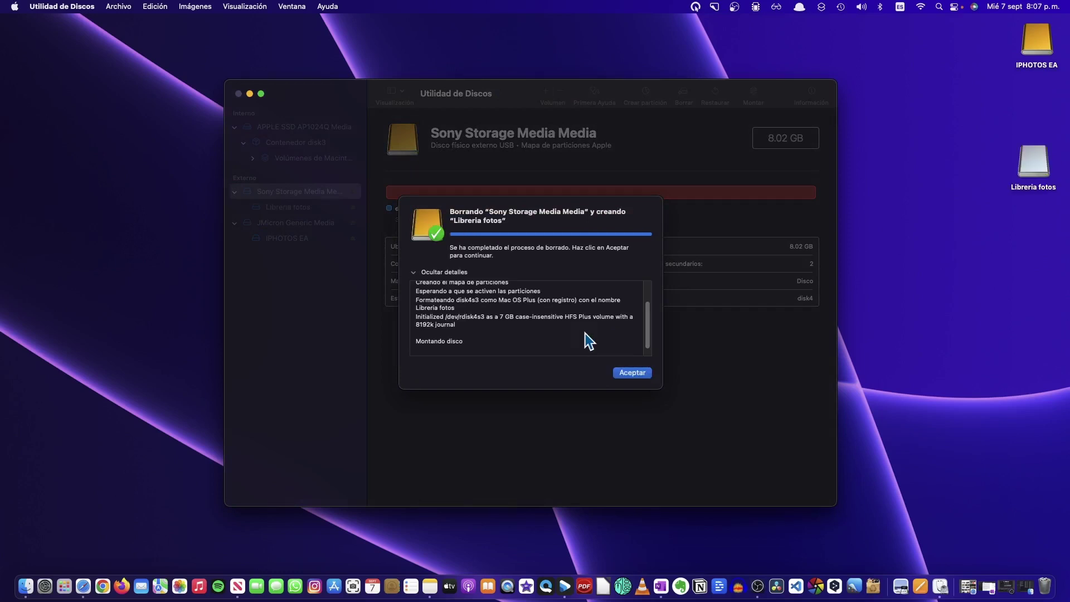
{"action": "left_click", "coordinate": [634, 373]}
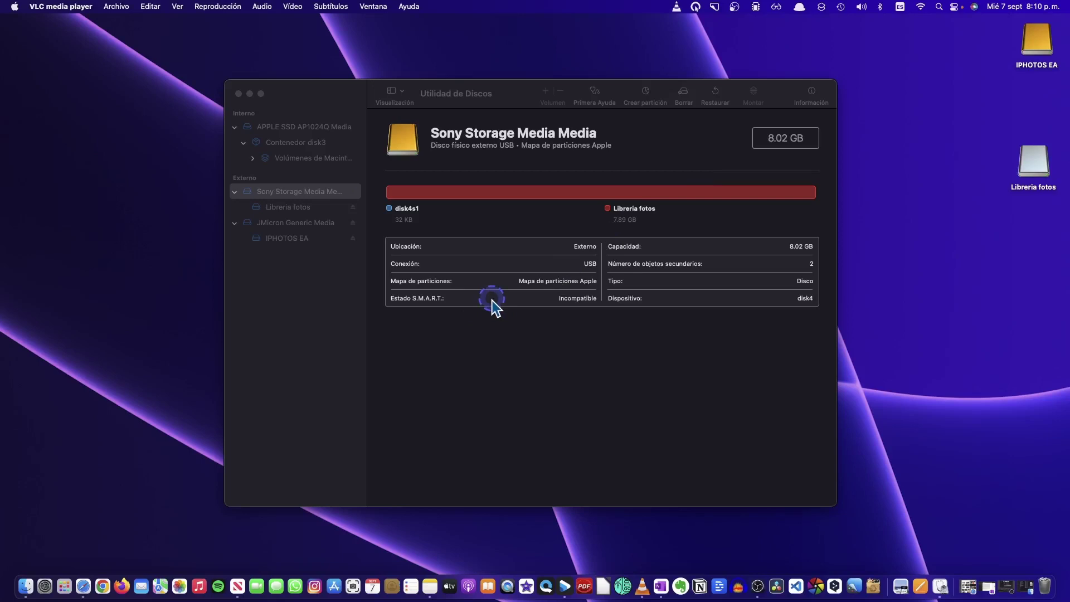
{"action": "left_click", "coordinate": [239, 95]}
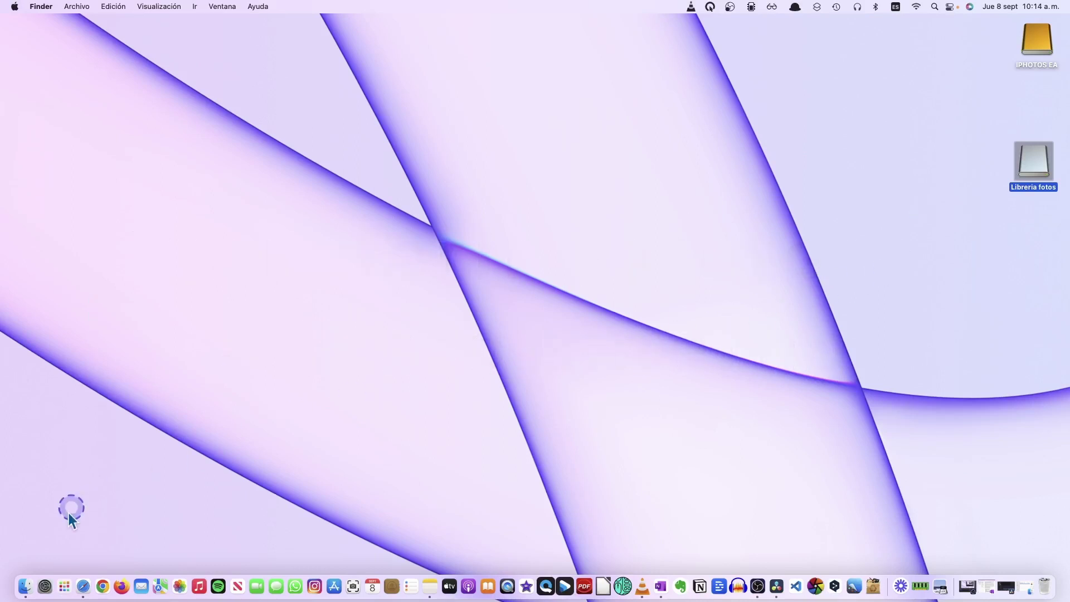
Copy PhotosLibrary.photoslibrary from the Imágenes folder in Finder to the Libreria fotos external drive.
{"action": "left_click", "coordinate": [25, 586]}
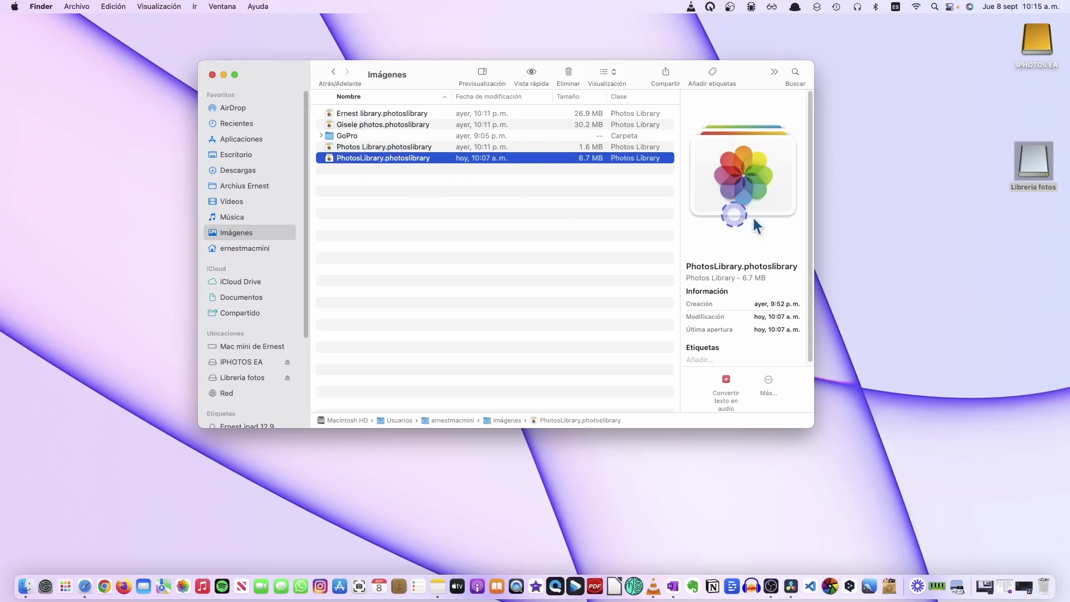
{"action": "double_click", "coordinate": [1037, 190]}
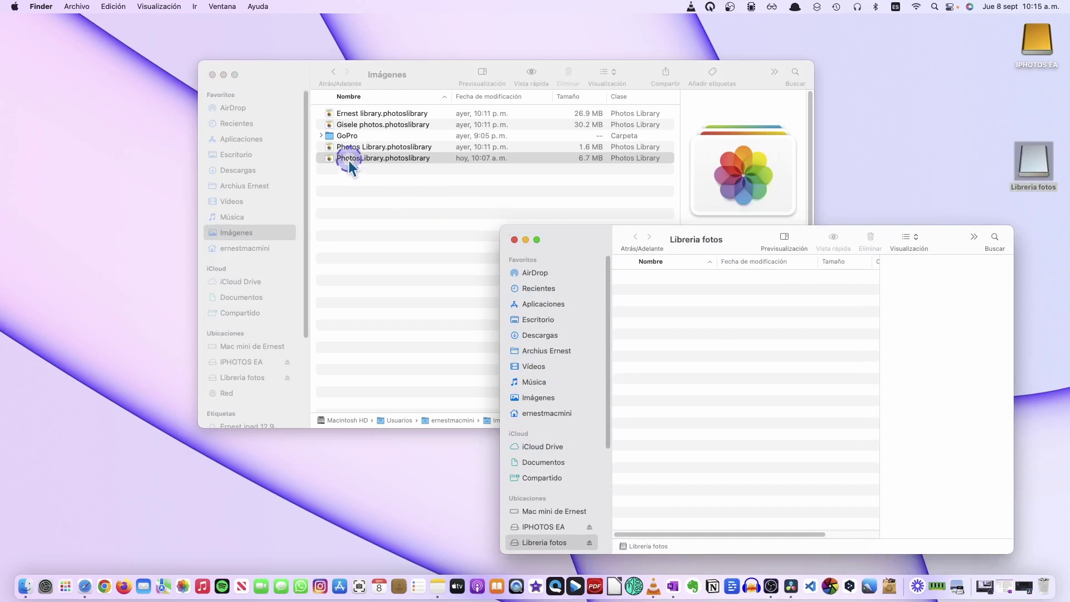
{"action": "left_click_drag", "start_coordinate": [350, 161], "coordinate": [683, 364]}
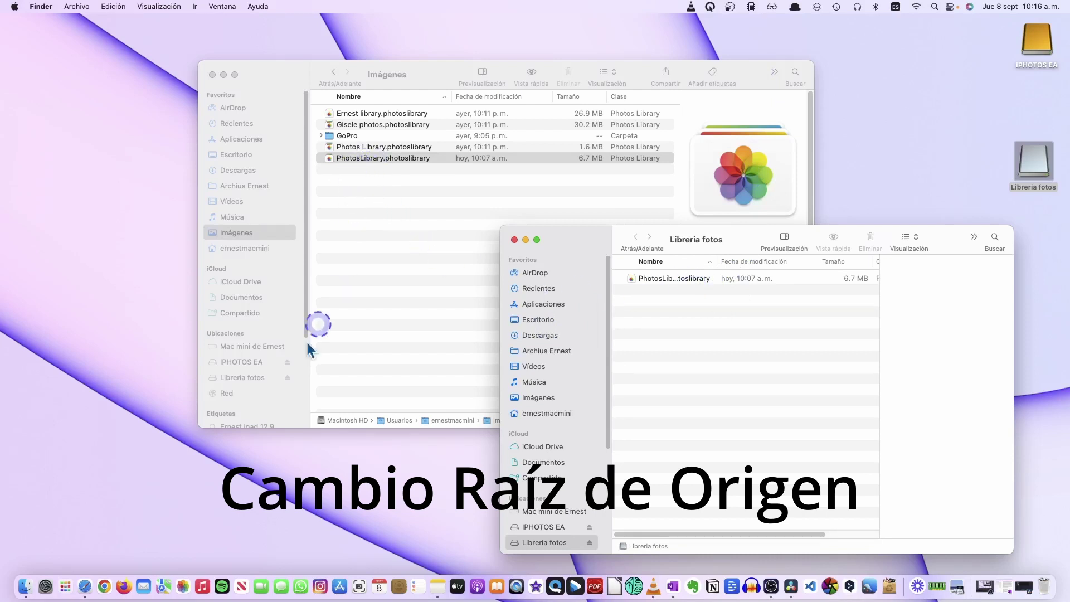
Open Fotos, check the current library location in its general preferences, and put the app away.
{"action": "left_click", "coordinate": [182, 584]}
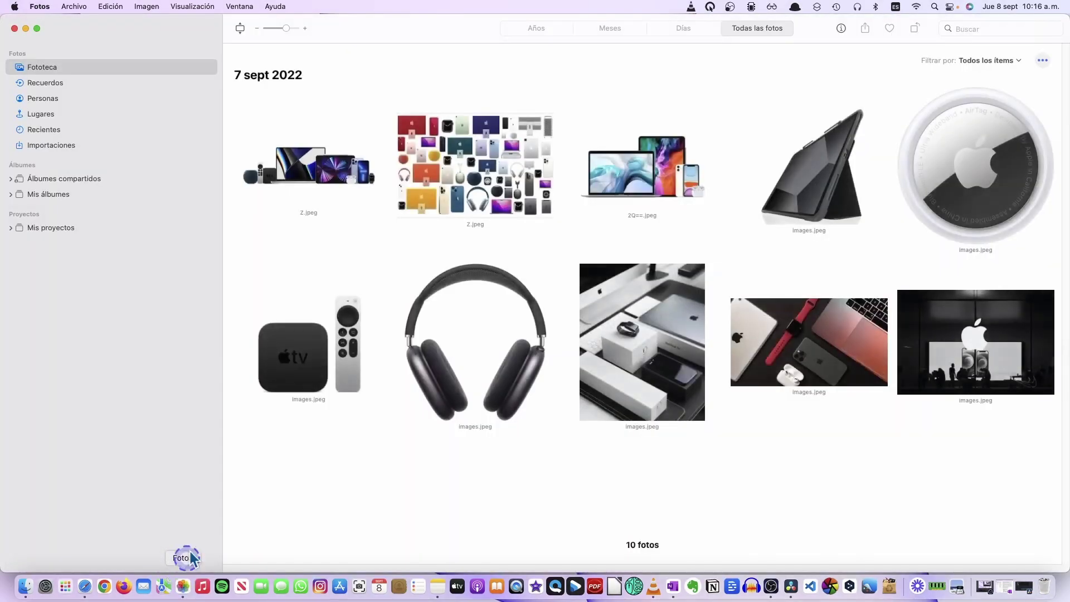
{"action": "left_click", "coordinate": [40, 6]}
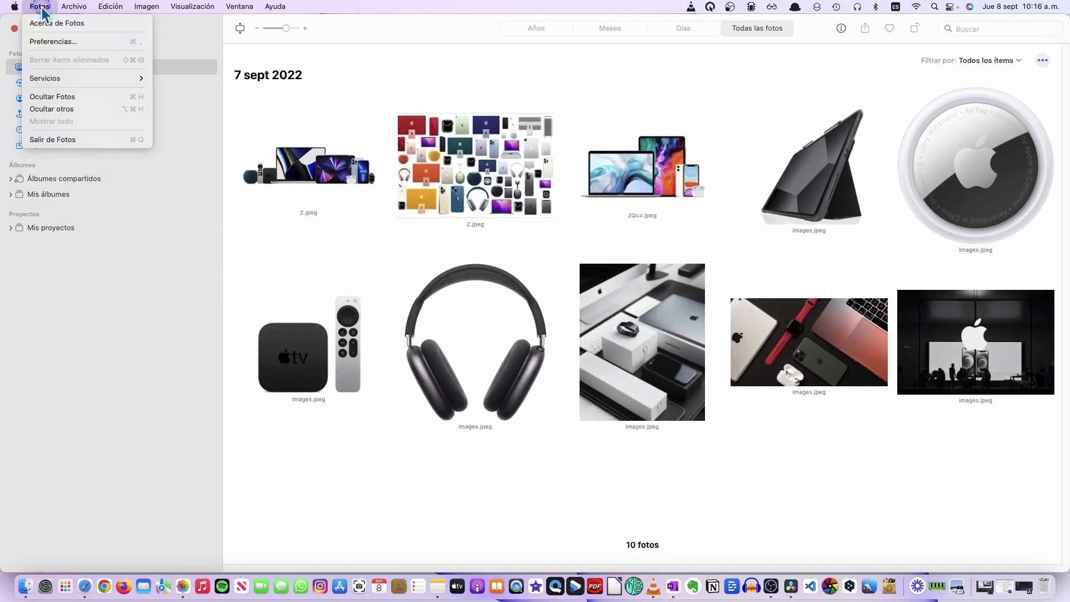
{"action": "left_click", "coordinate": [38, 43]}
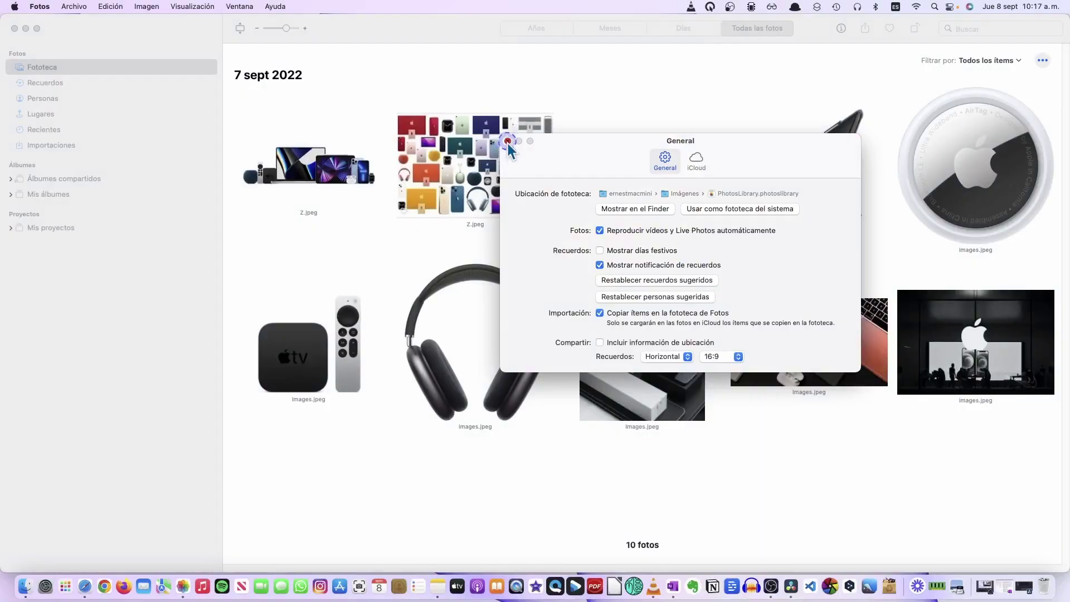
{"action": "left_click", "coordinate": [508, 141]}
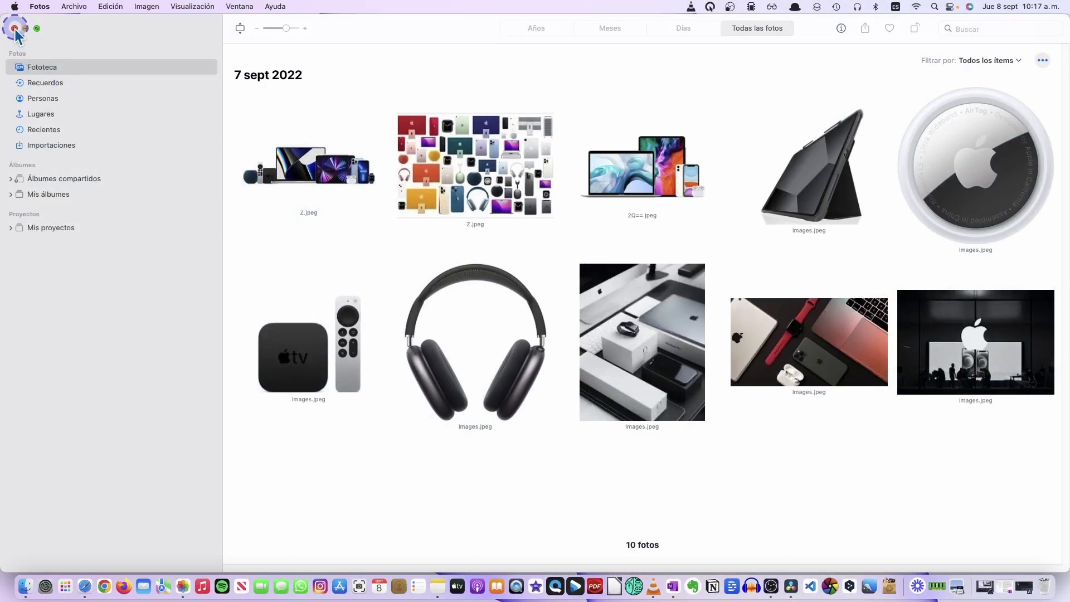
{"action": "key", "text": "super+h"}
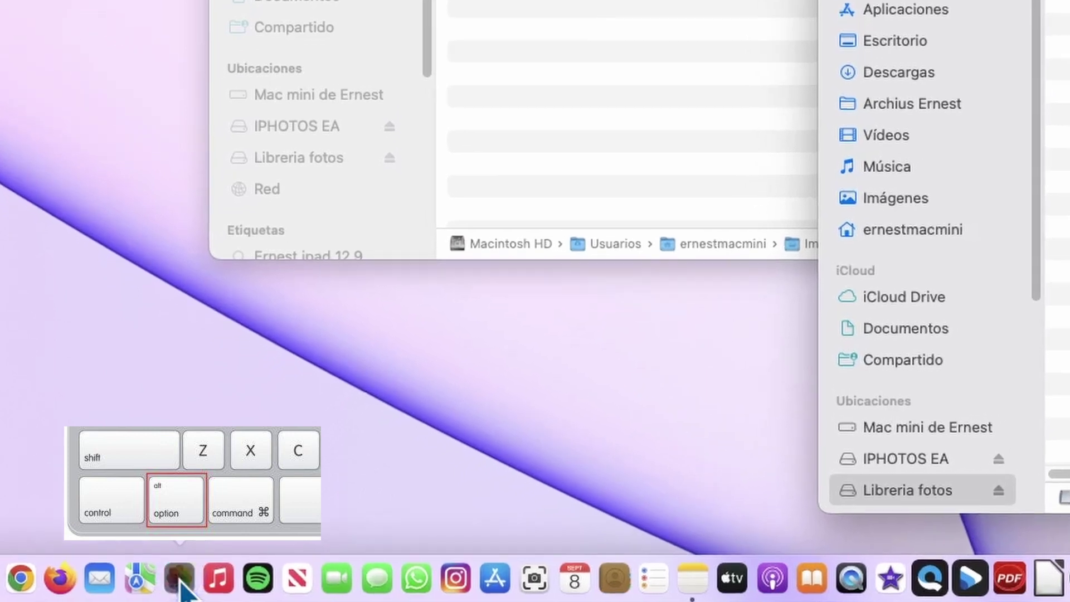
Launch Fotos with the library chooser and open PhotosLibrary.photoslibrary from the Libreria fotos drive.
{"action": "left_click", "coordinate": [180, 580], "text": "alt"}
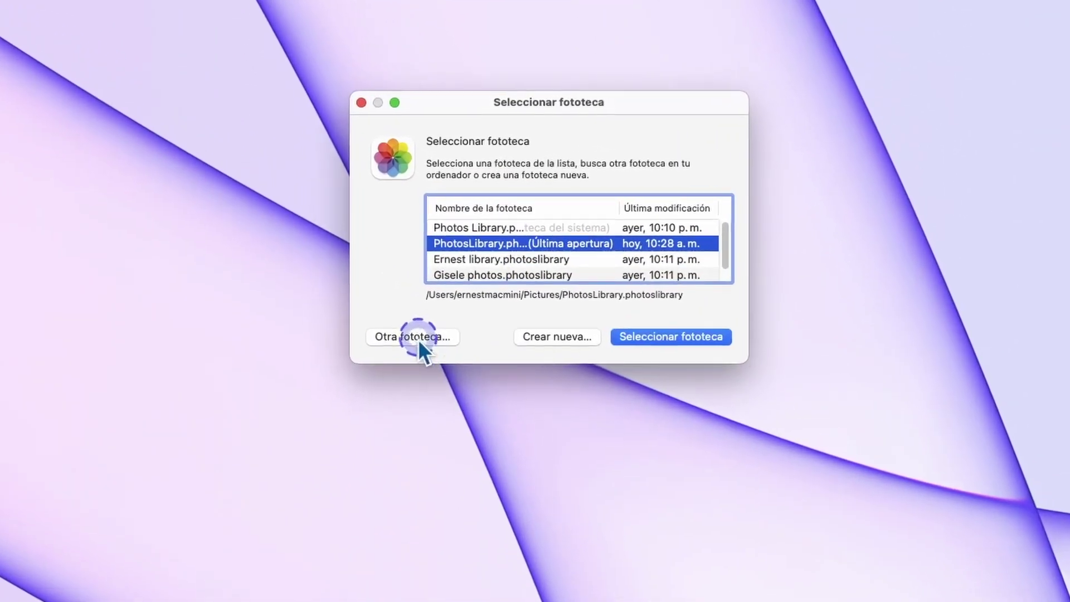
{"action": "left_click", "coordinate": [419, 317]}
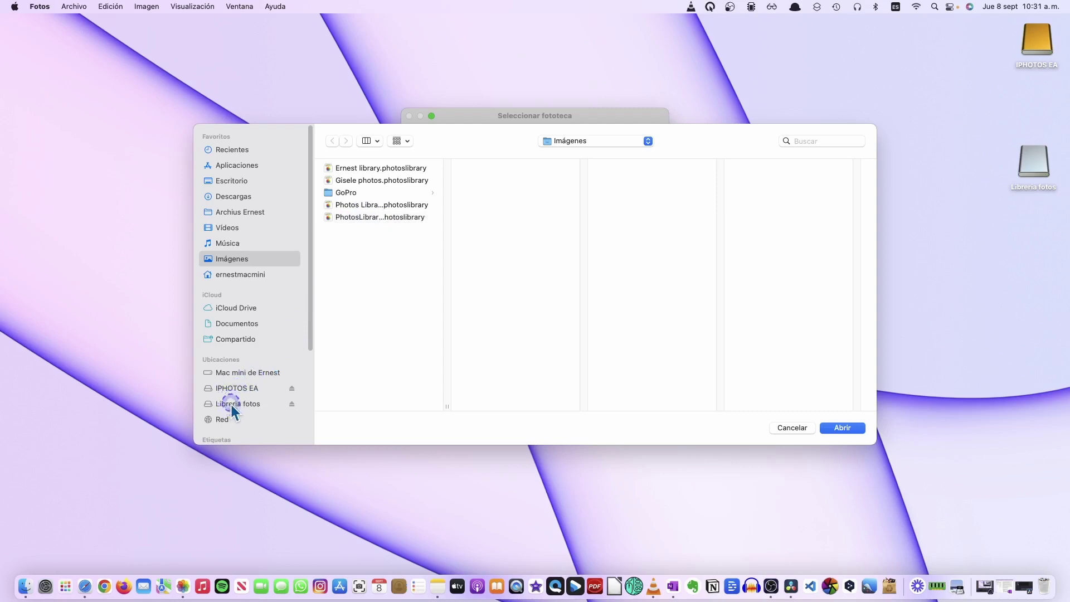
{"action": "left_click", "coordinate": [232, 406]}
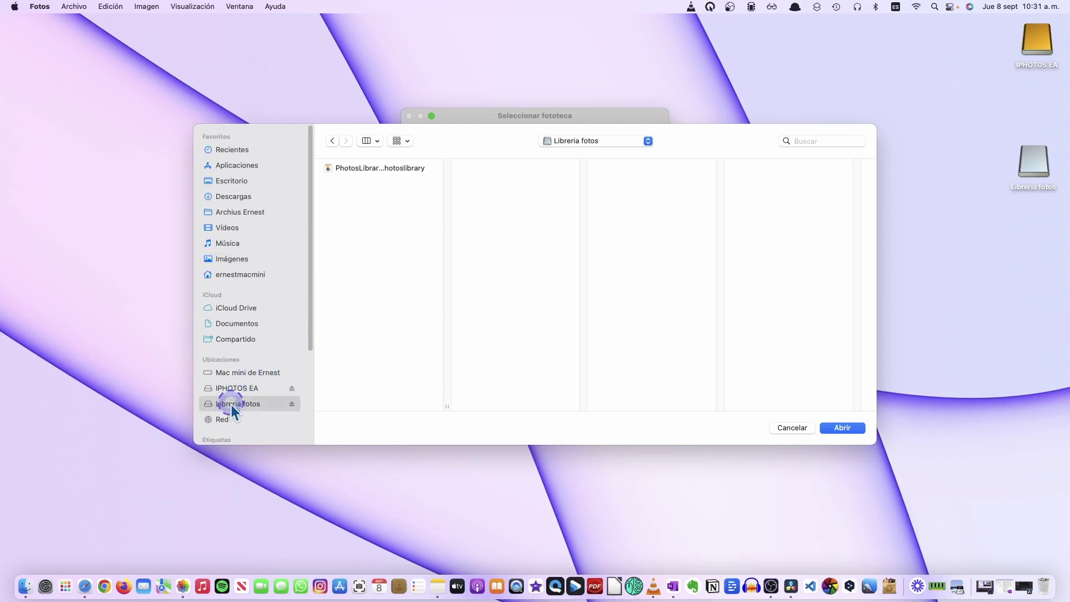
{"action": "left_click", "coordinate": [370, 168]}
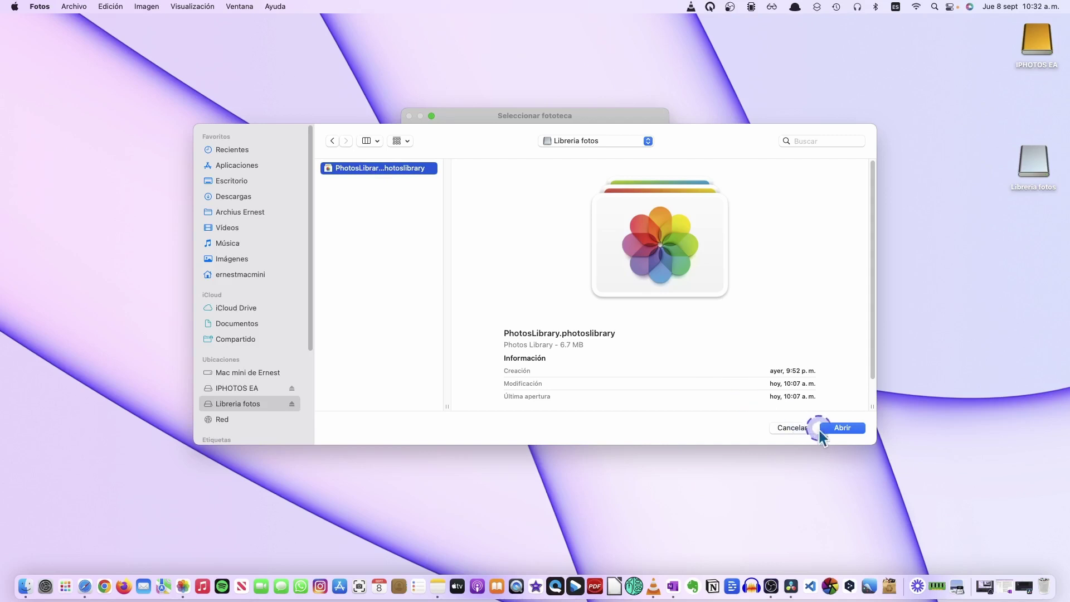
{"action": "left_click", "coordinate": [841, 429]}
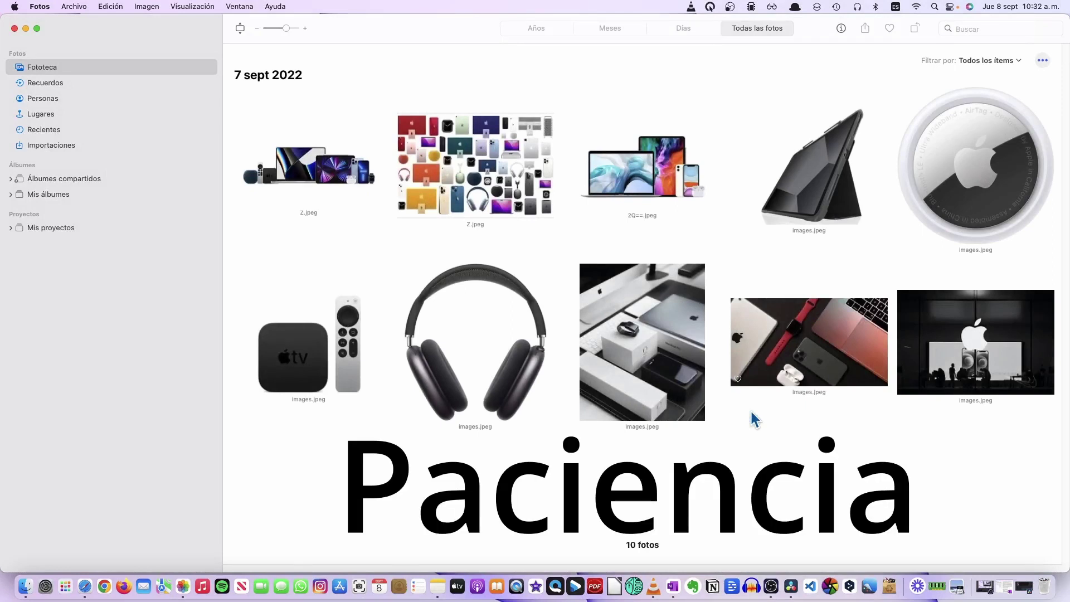
{"action": "left_click", "coordinate": [612, 370]}
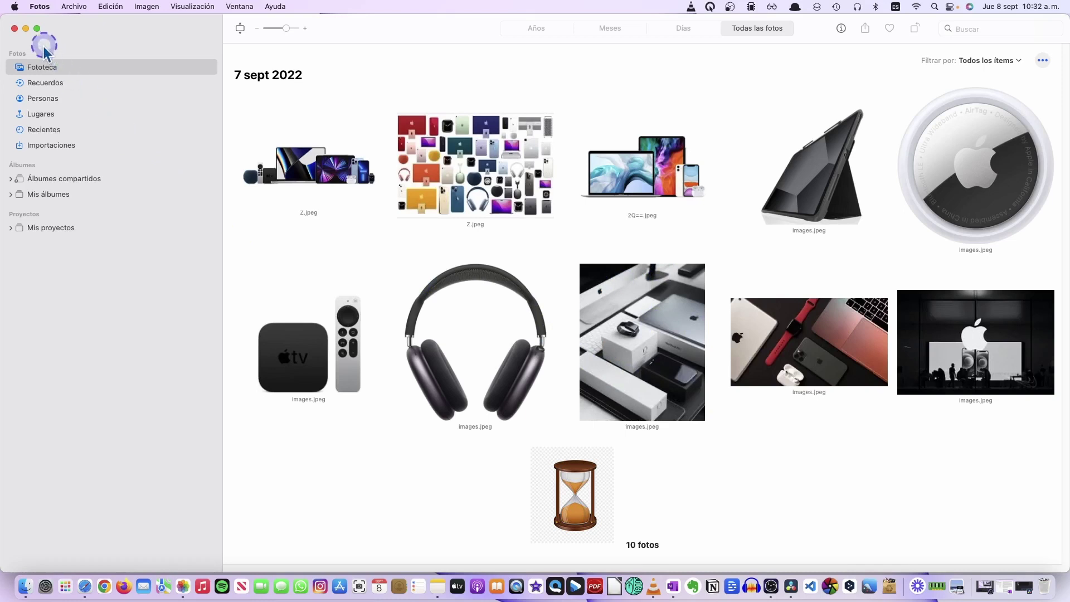
Check the location of the opened library in the general preferences.
{"action": "left_click", "coordinate": [40, 8]}
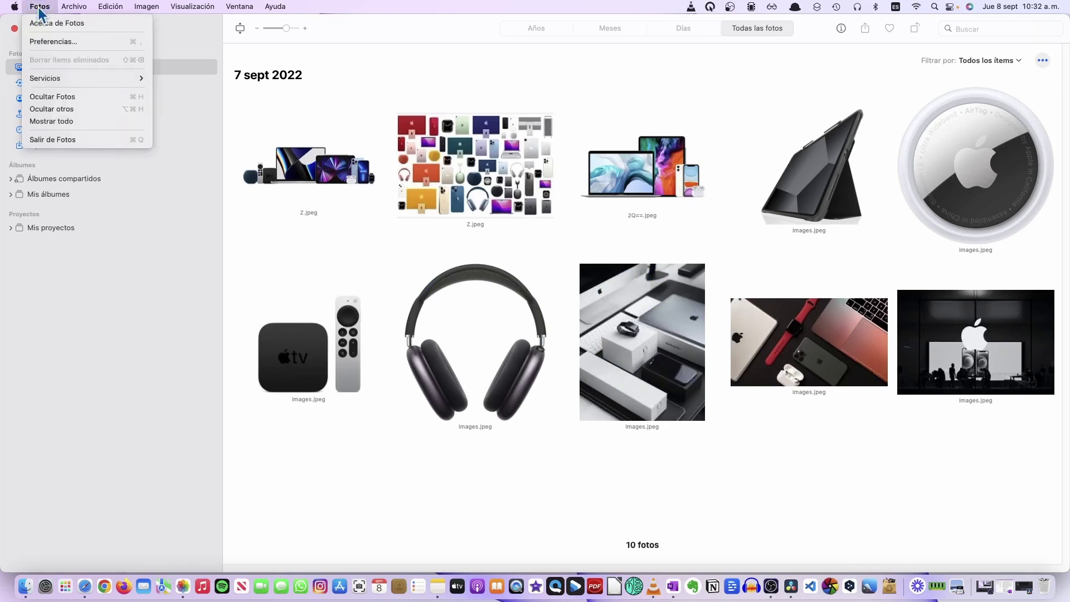
{"action": "left_click", "coordinate": [53, 42]}
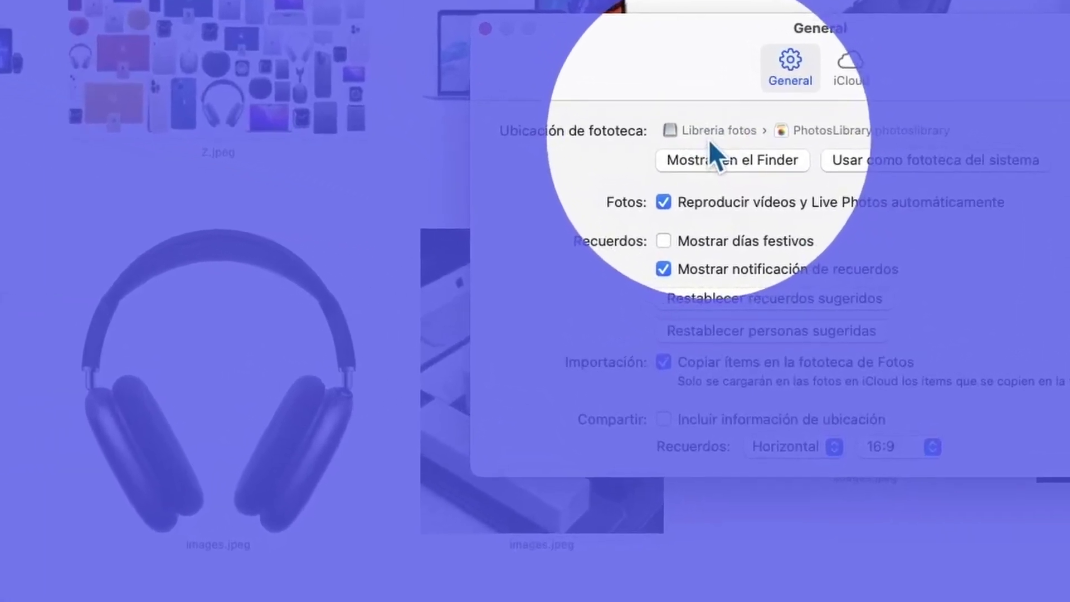
{"action": "left_click", "coordinate": [713, 151]}
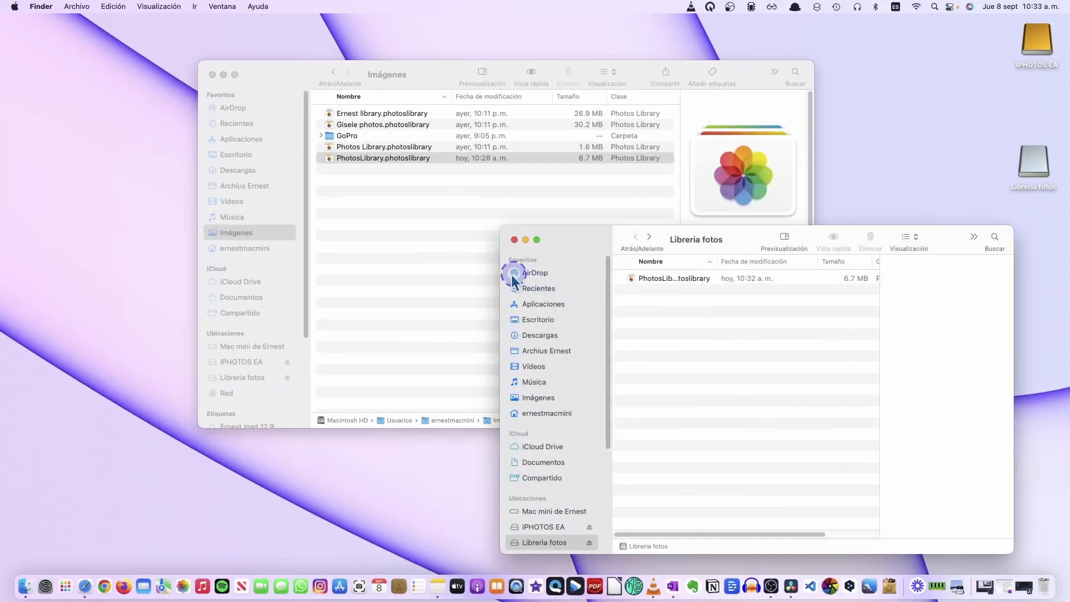
Delete the original PhotosLibrary.photoslibrary from the Imágenes folder in Finder and reopen Fotos.
{"action": "left_click", "coordinate": [401, 220]}
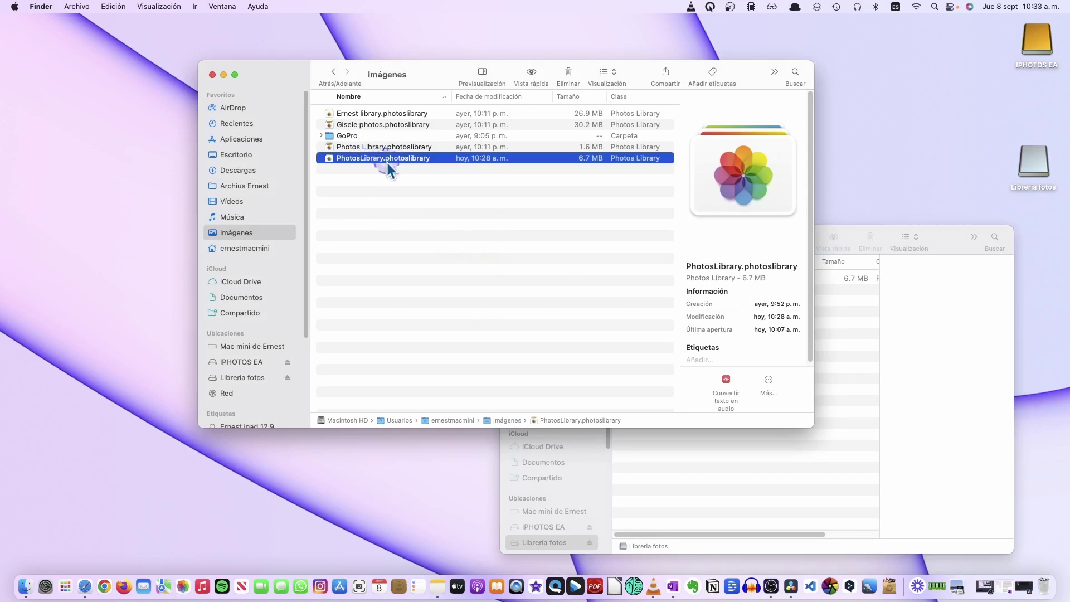
{"action": "left_click", "coordinate": [380, 162]}
{"action": "left_click", "coordinate": [569, 71]}
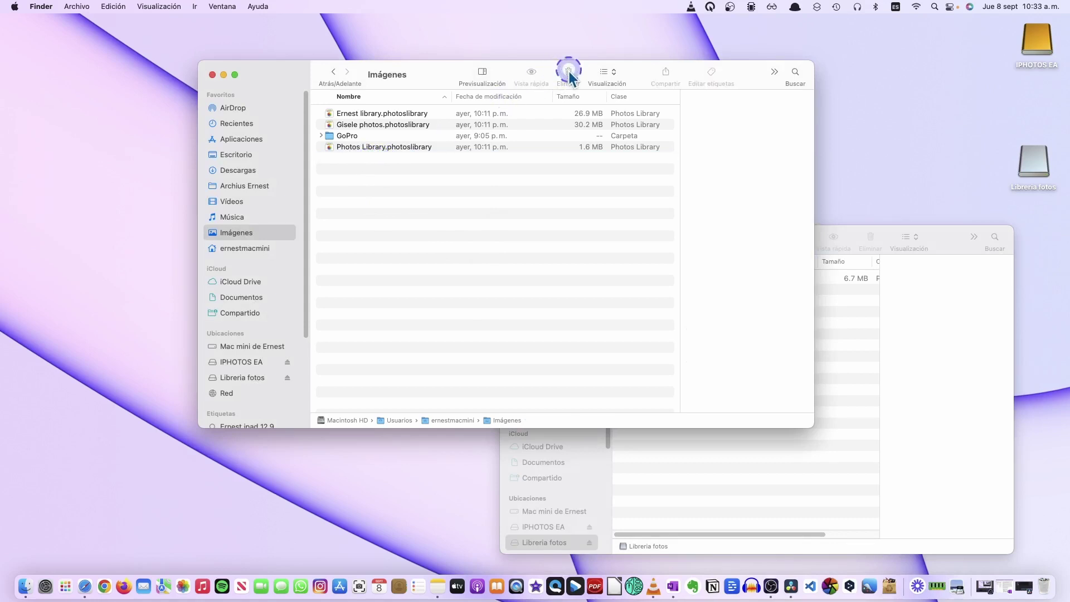
{"action": "left_click", "coordinate": [848, 366]}
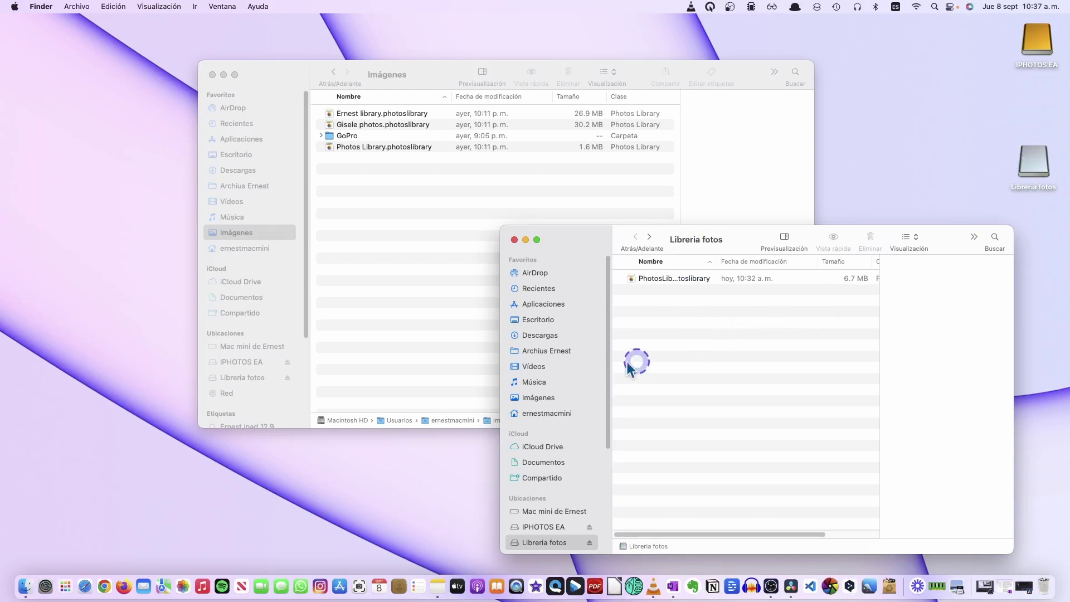
{"action": "left_click", "coordinate": [183, 586]}
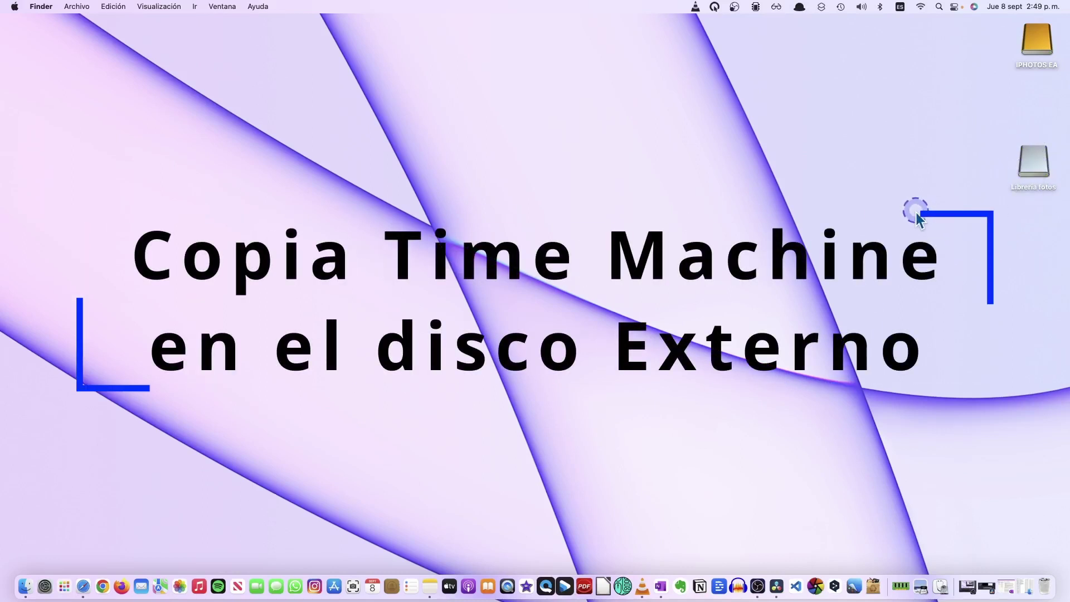
Search for and open Utilidad de Discos, and select the external Sony Storage Media drive.
{"action": "key", "text": "super+space"}
{"action": "type", "text": "util"}
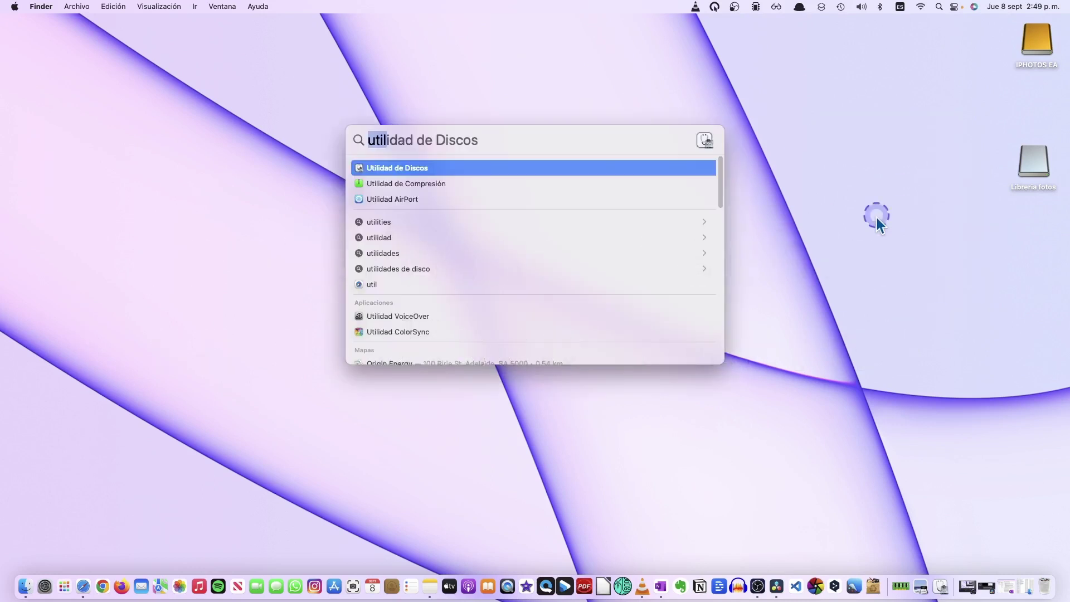
{"action": "left_click", "coordinate": [394, 167]}
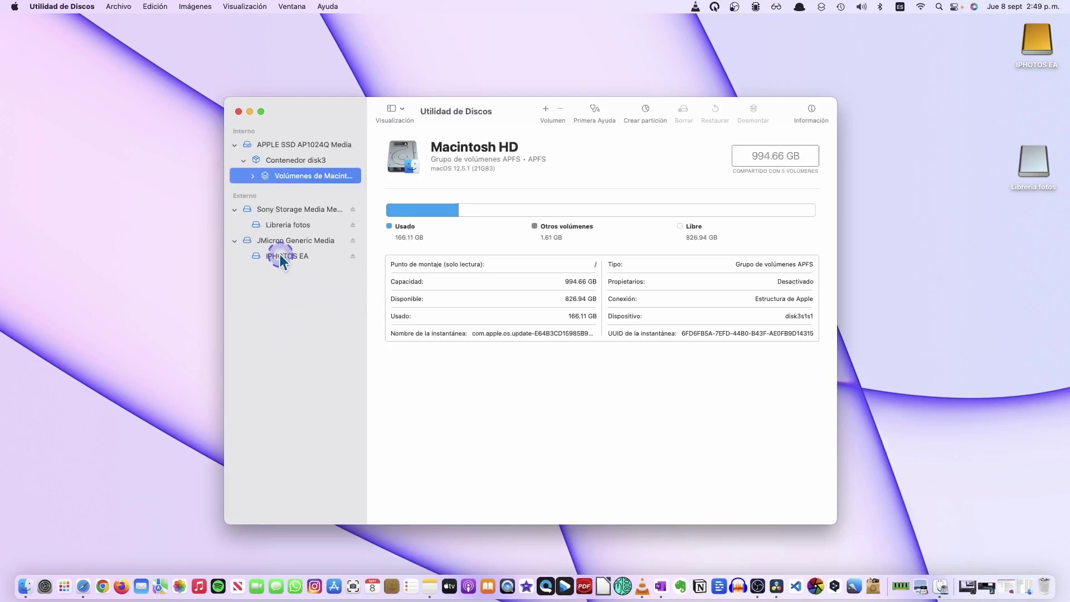
{"action": "left_click", "coordinate": [276, 212]}
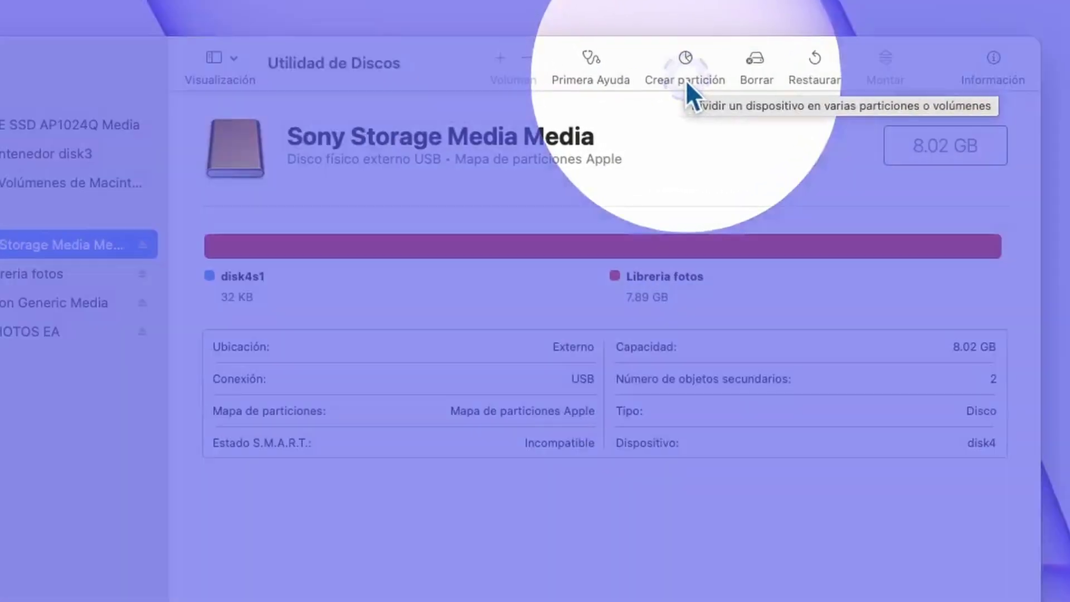
Add a second partition to the Sony Storage Media drive and resize it to about 1.98 GB.
{"action": "left_click", "coordinate": [681, 82]}
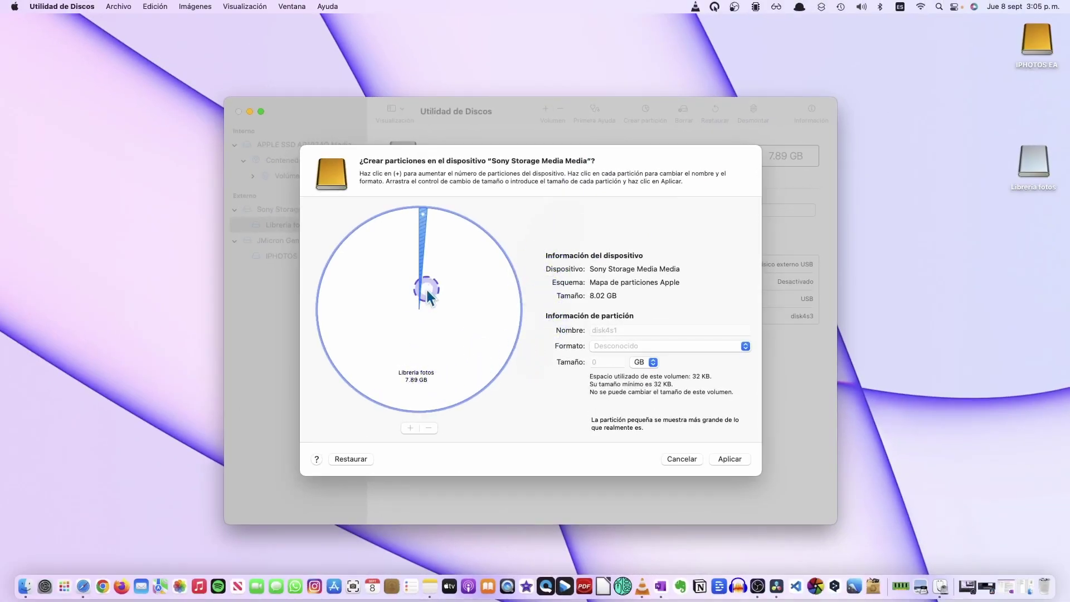
{"action": "left_click", "coordinate": [449, 370]}
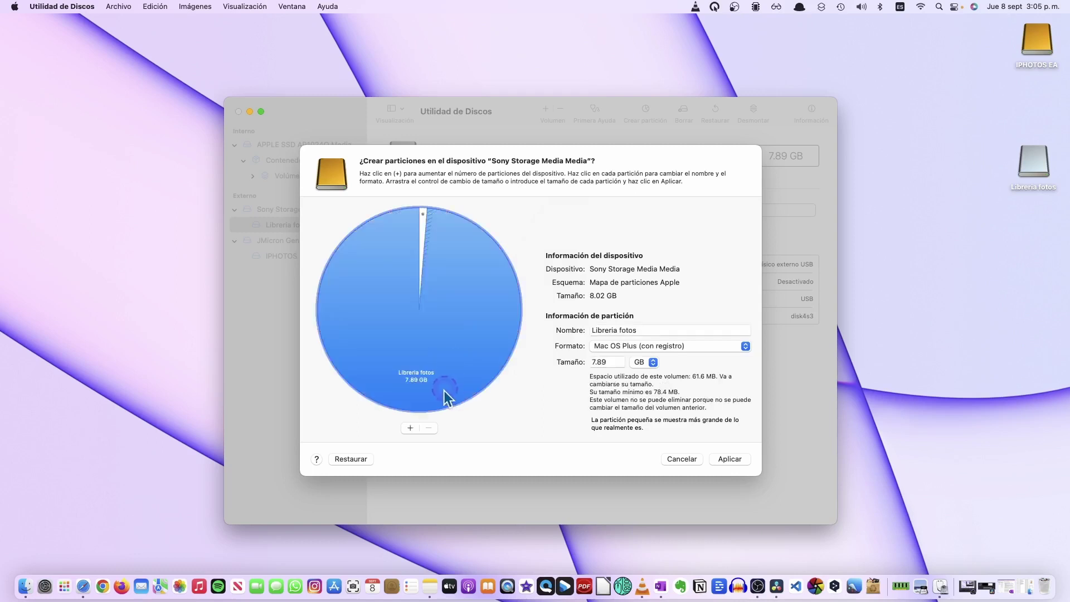
{"action": "left_click", "coordinate": [409, 429]}
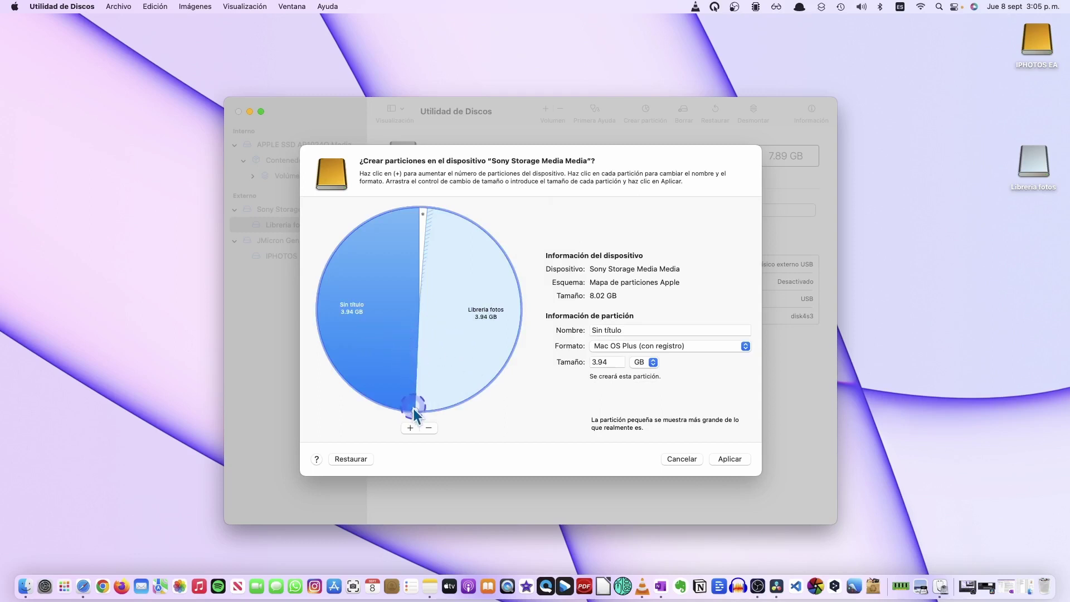
{"action": "left_click_drag", "start_coordinate": [416, 413], "coordinate": [385, 314]}
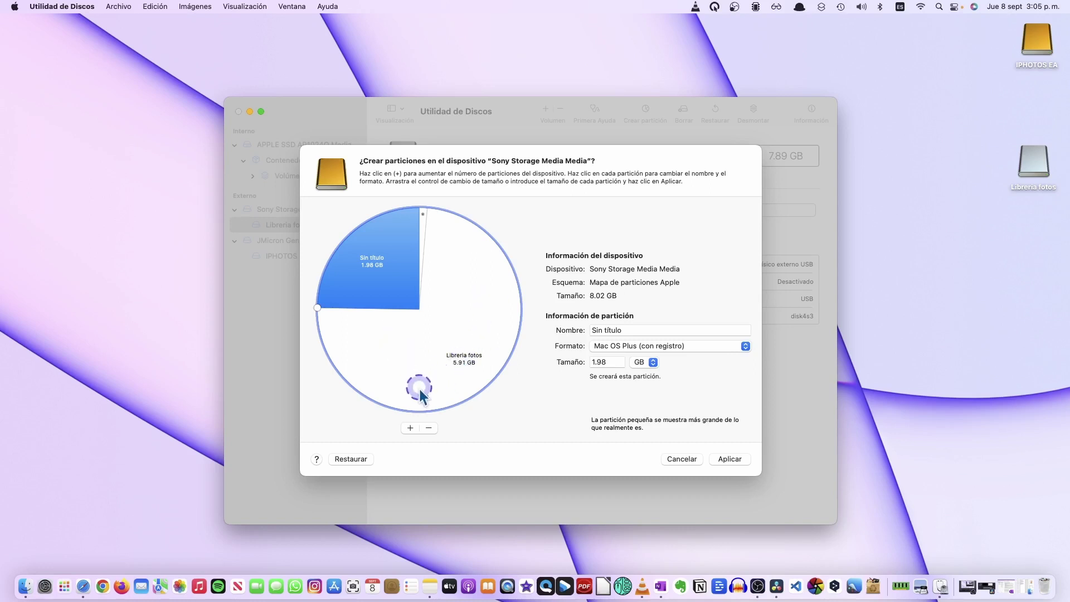
Name the new partition Time Machine and apply the partitioning to the drive.
{"action": "left_click", "coordinate": [653, 331]}
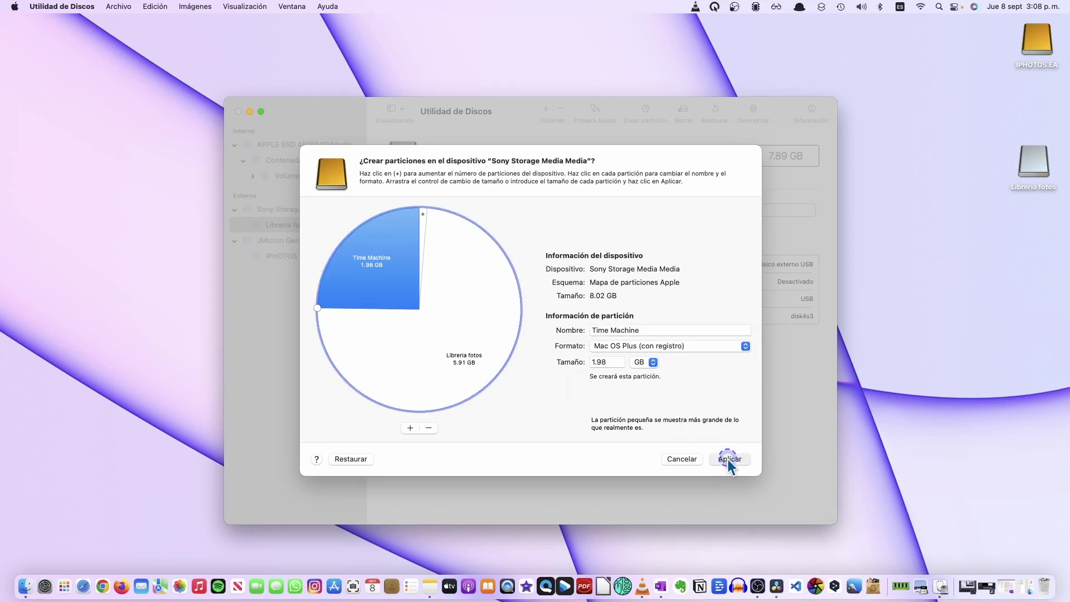
{"action": "left_click", "coordinate": [729, 461]}
{"action": "left_click", "coordinate": [565, 393]}
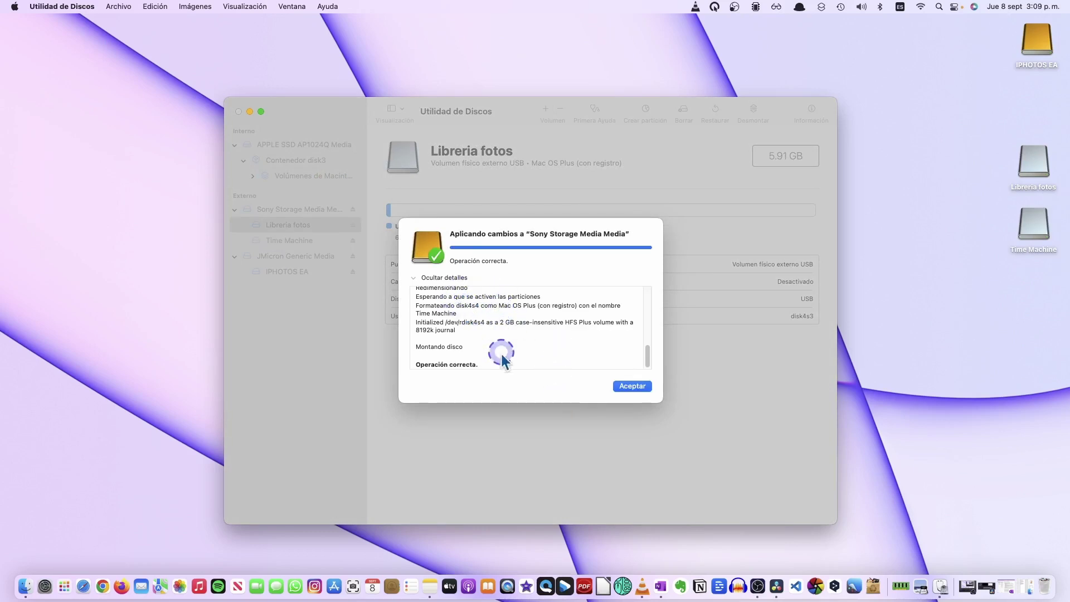
{"action": "left_click", "coordinate": [619, 385]}
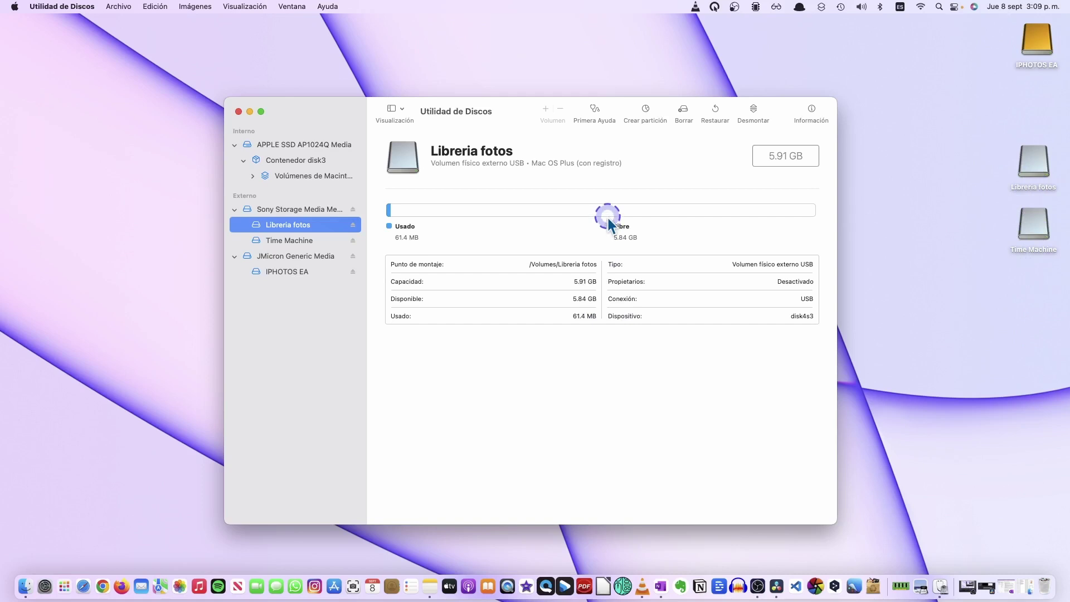
Review the details of the Time Machine and Libreria fotos volumes.
{"action": "left_click", "coordinate": [274, 240]}
{"action": "left_click", "coordinate": [275, 224]}
{"action": "left_click", "coordinate": [274, 240]}
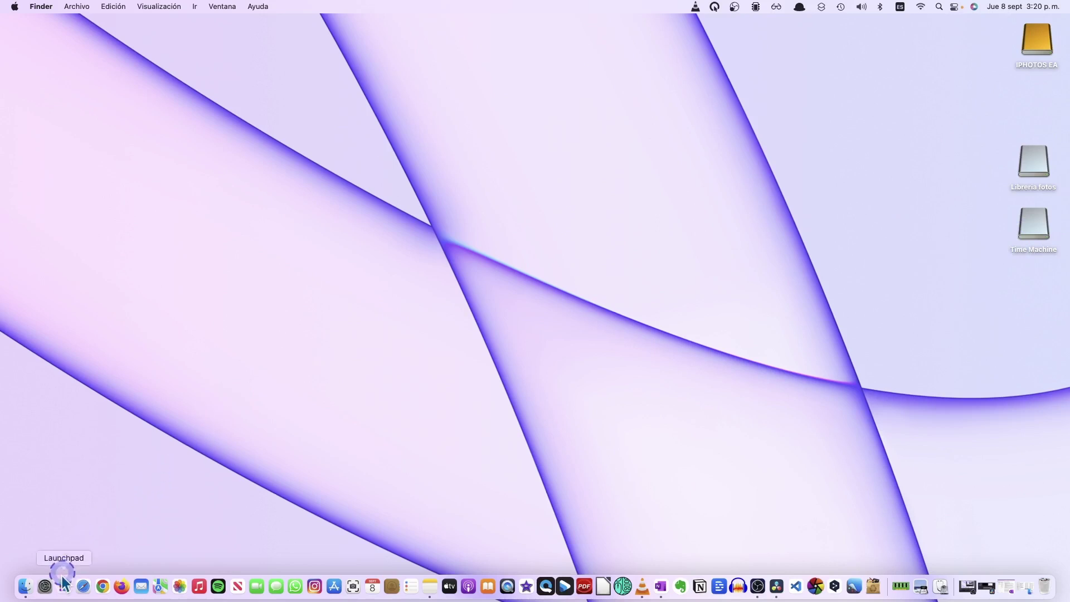
View the Time Machine settings in Preferencias del Sistema and close the window.
{"action": "left_click", "coordinate": [46, 587]}
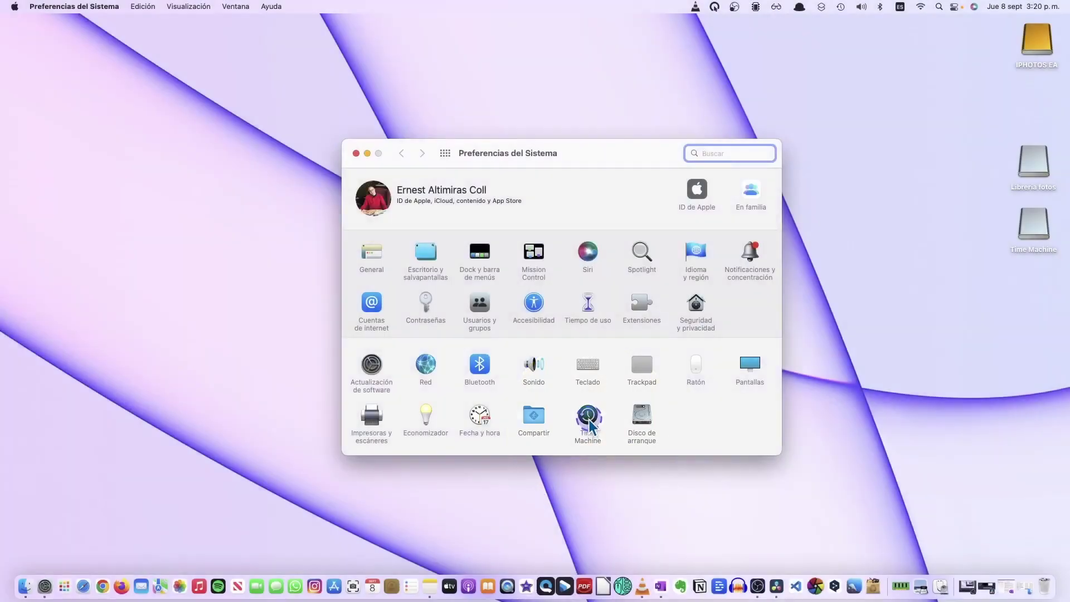
{"action": "left_click", "coordinate": [590, 424]}
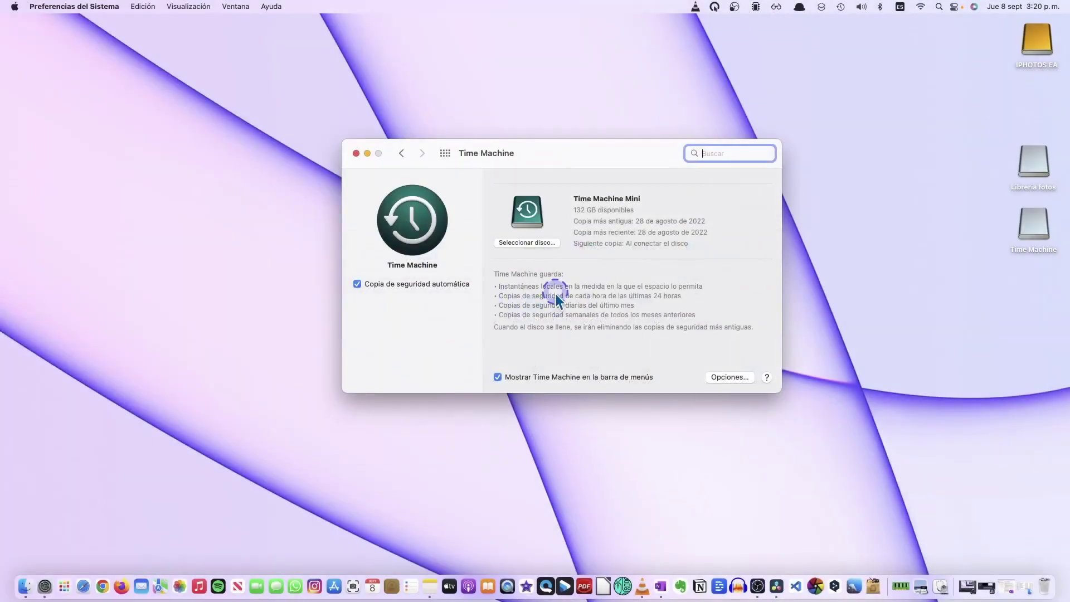
{"action": "left_click", "coordinate": [356, 153]}
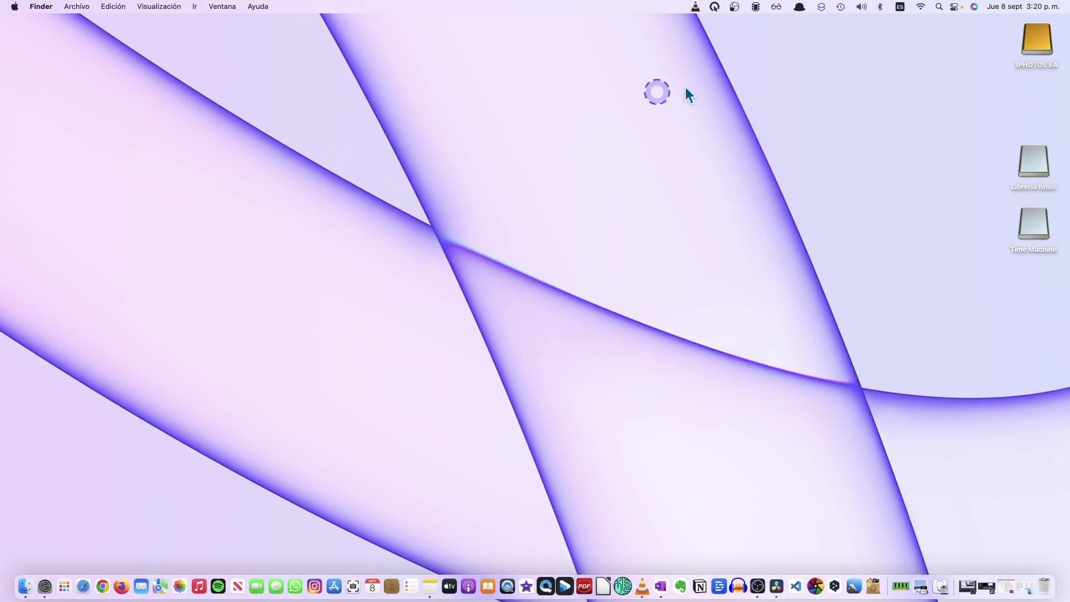
Reopen the Time Machine preferences and bring up the list of disks available for the backup.
{"action": "left_click", "coordinate": [841, 7]}
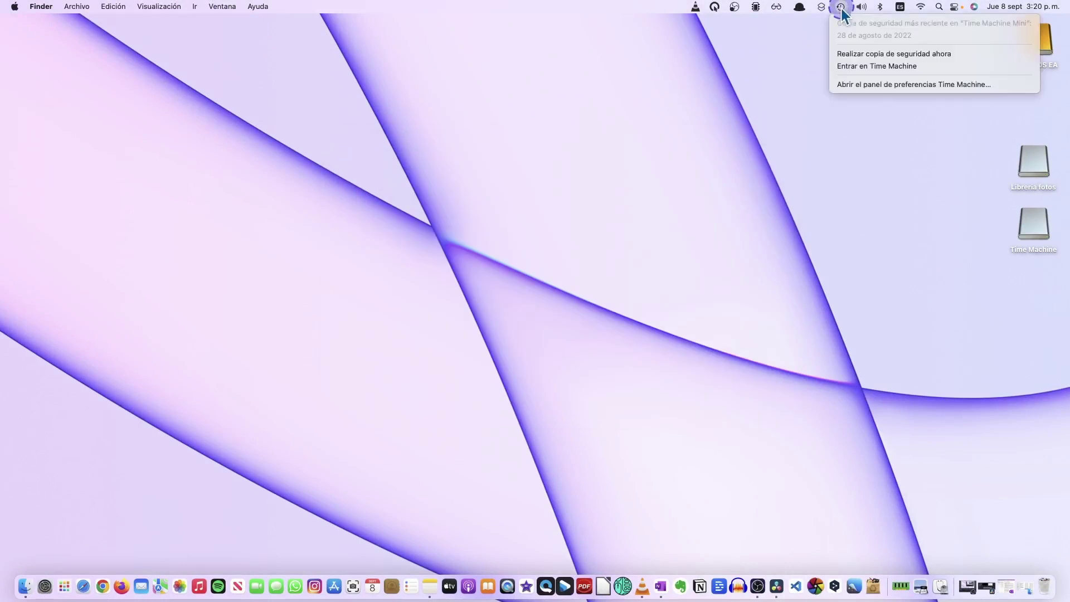
{"action": "left_click", "coordinate": [868, 85]}
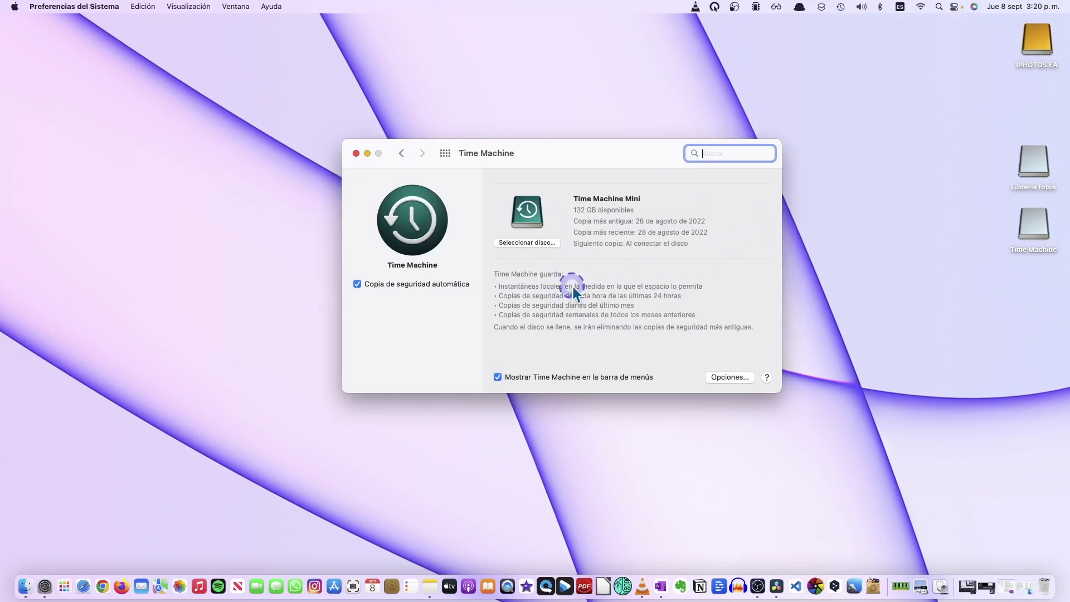
{"action": "left_click", "coordinate": [519, 243]}
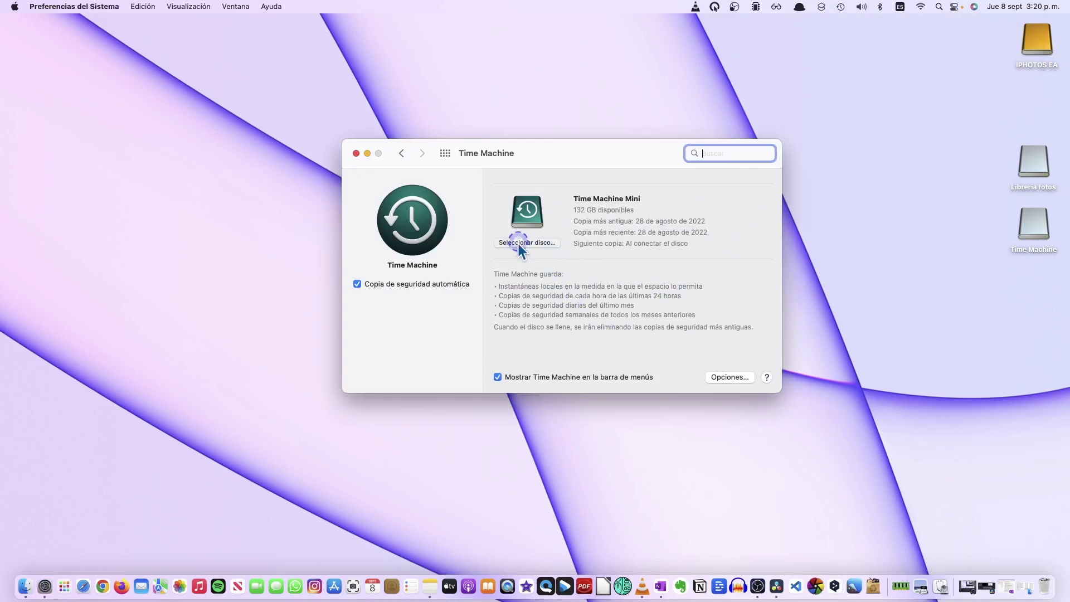